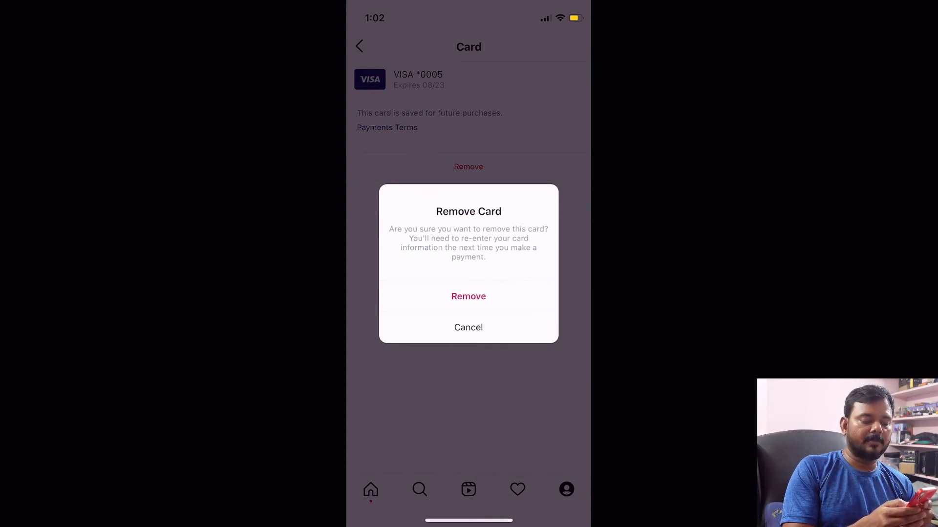
Confirm removal of the Visa card ending 0005 in the Remove Card dialog
{"action": "left_click", "coordinate": [468, 296]}
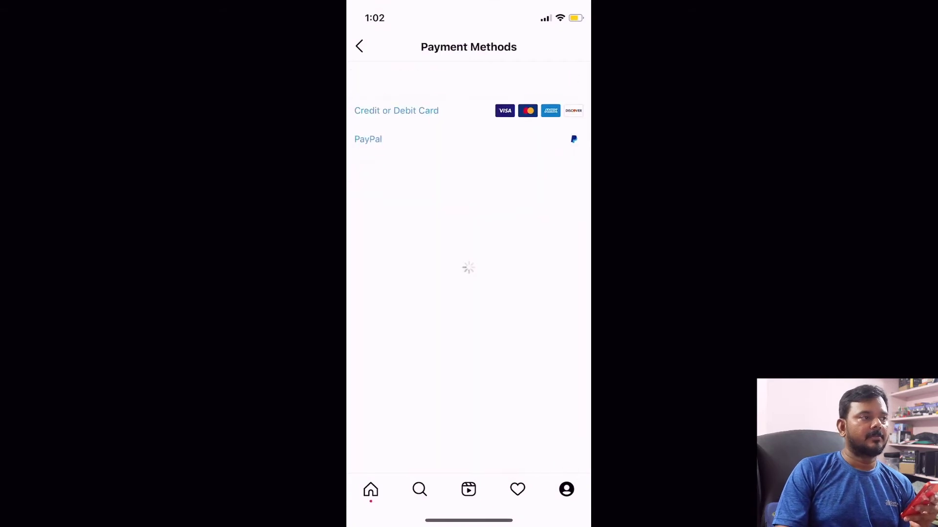